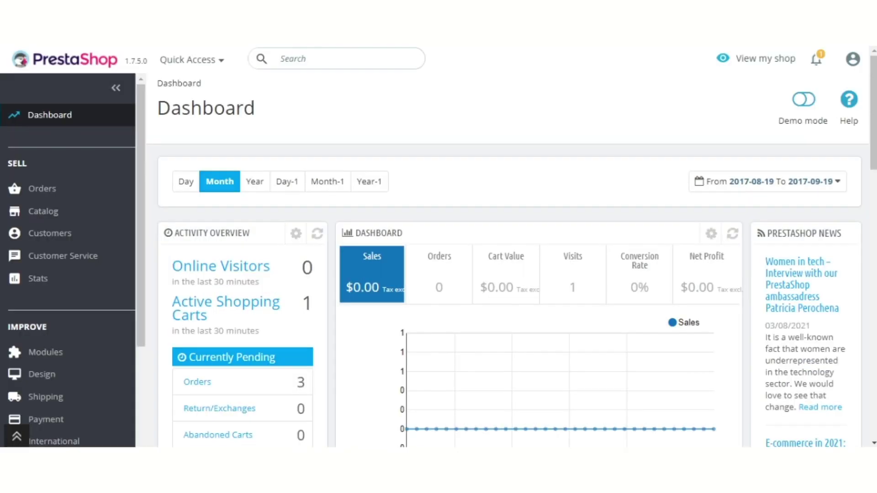
Step: Go to the Module Manager and scroll to Product Serial Key Manager's settings
left_click(96, 358)
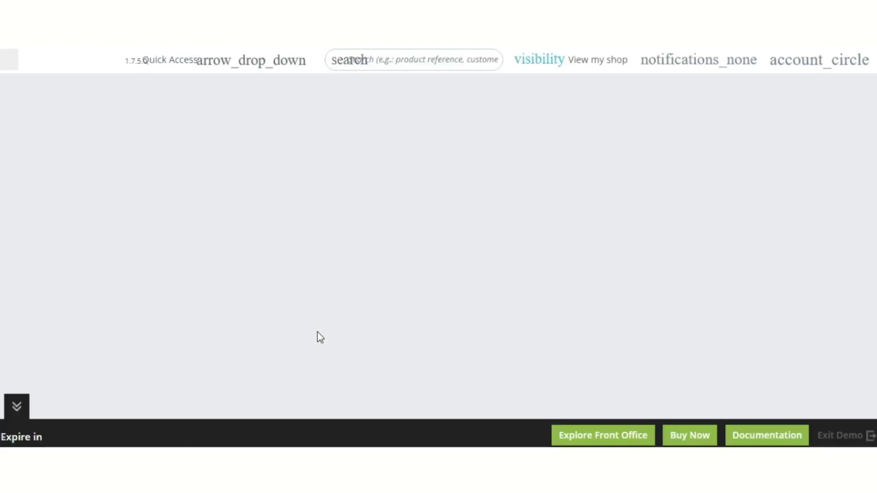
scroll(496, 291, "down", 10)
scroll(495, 291, "down", 15)
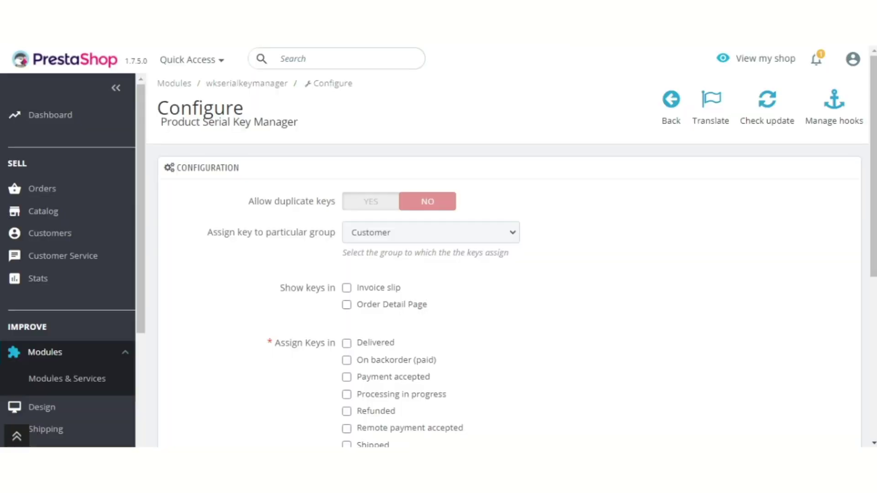
Step: Toggle duplicate serial keys on and back off, and leave the key group as Customer
left_click(369, 209)
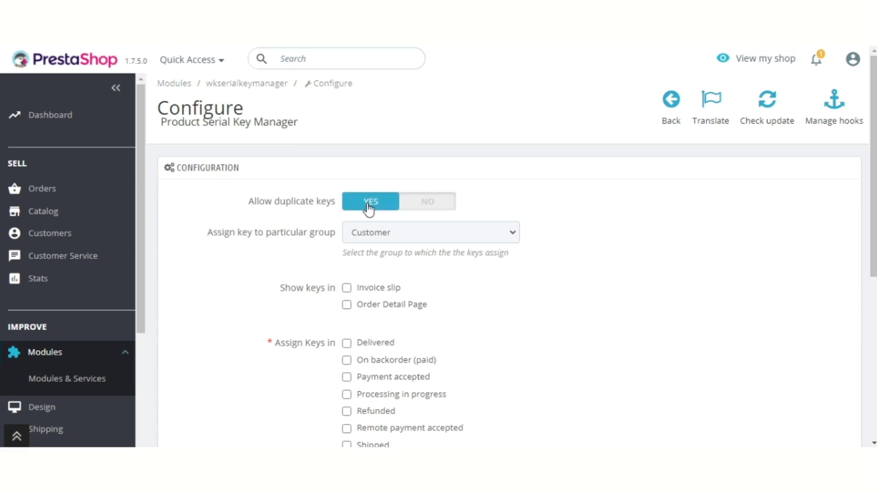
left_click(408, 209)
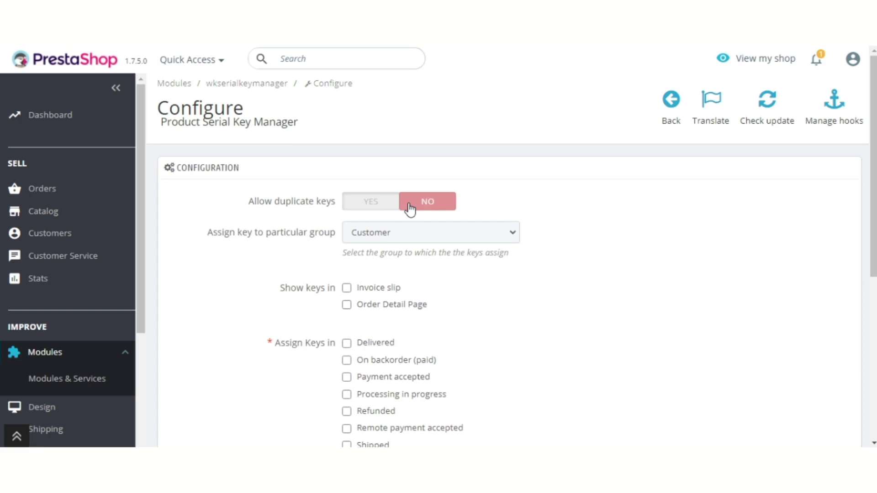
left_click(387, 235)
left_click(387, 268)
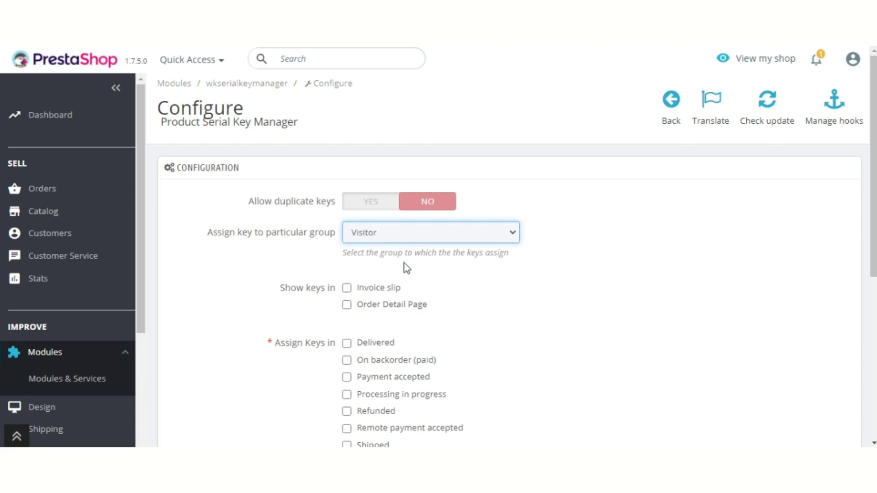
key("Down")
key("Down")
Step: Show keys on the invoice slip, email each key separately, and let customers share keys
left_click(347, 287)
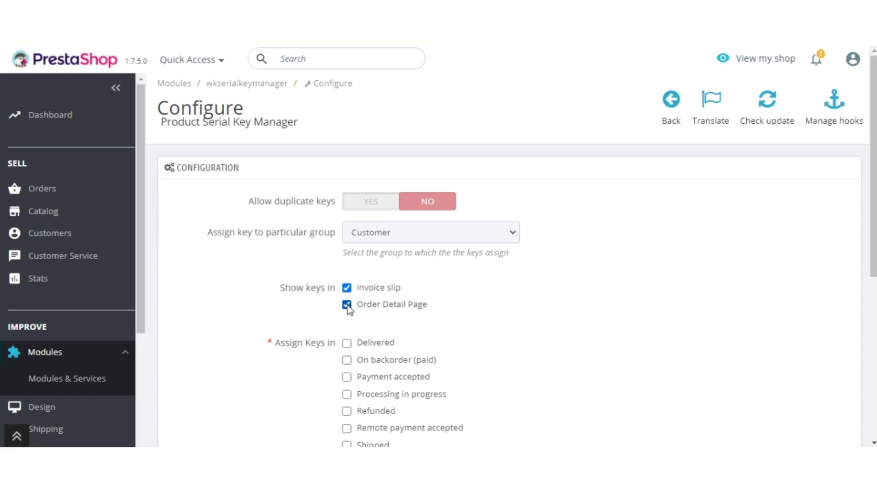
scroll(591, 347, "down", 3)
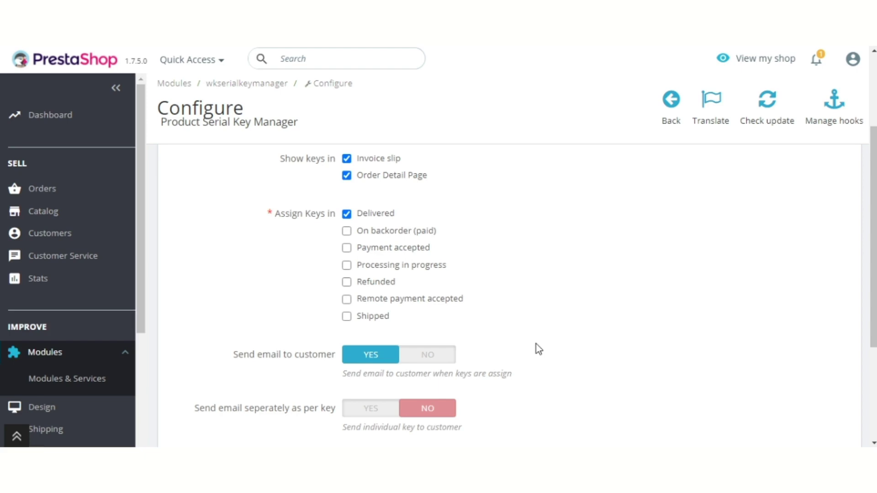
scroll(537, 348, "down", 3)
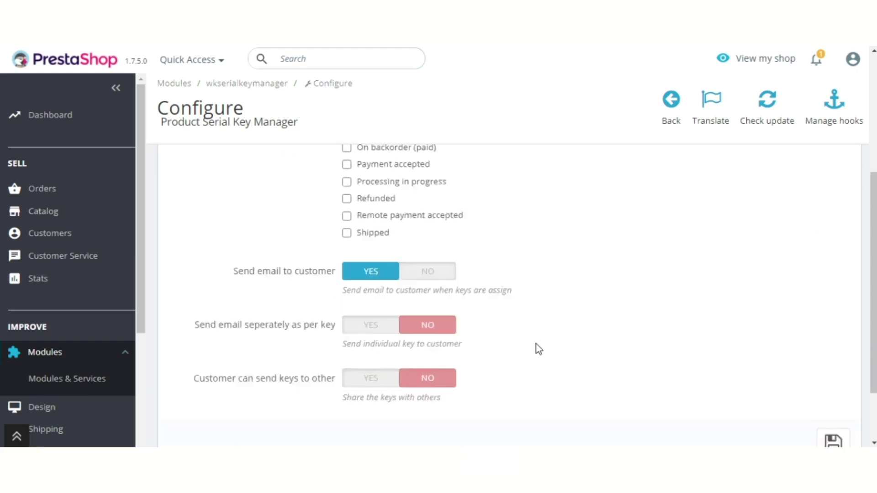
left_click(366, 280)
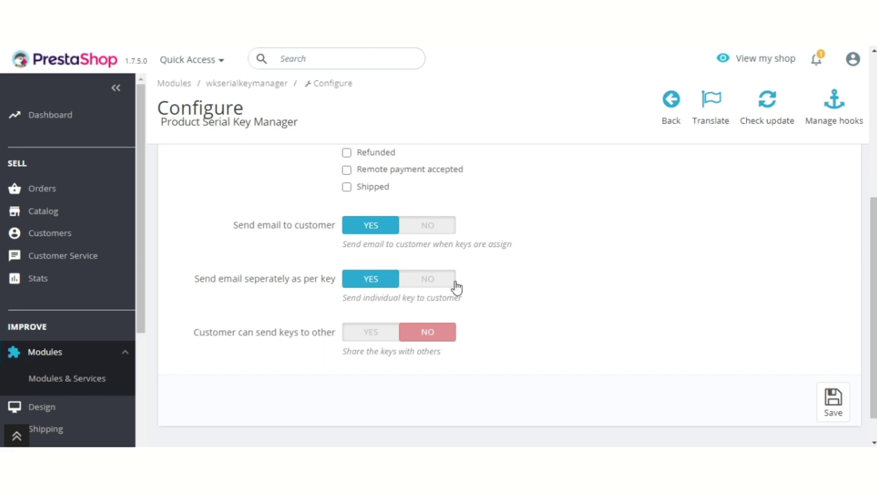
left_click(353, 343)
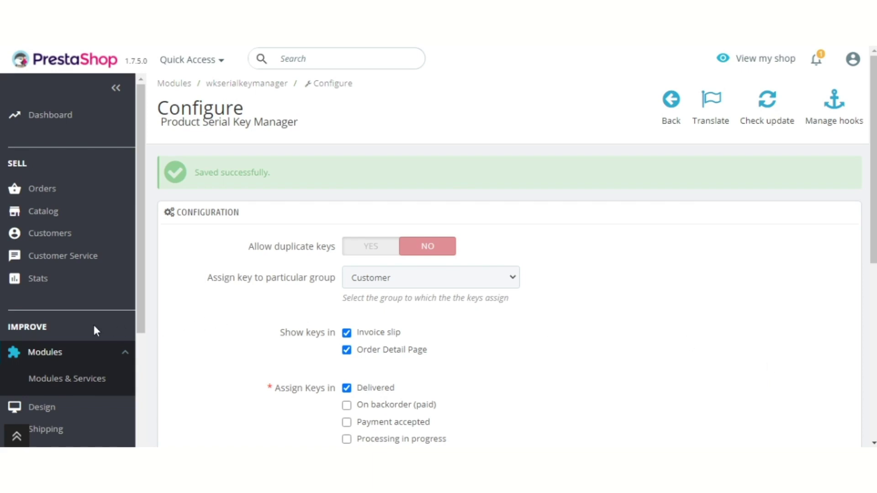
Step: Expand Serial Key Manager in the admin sidebar and open its Keys list
scroll(94, 330, "down", 6)
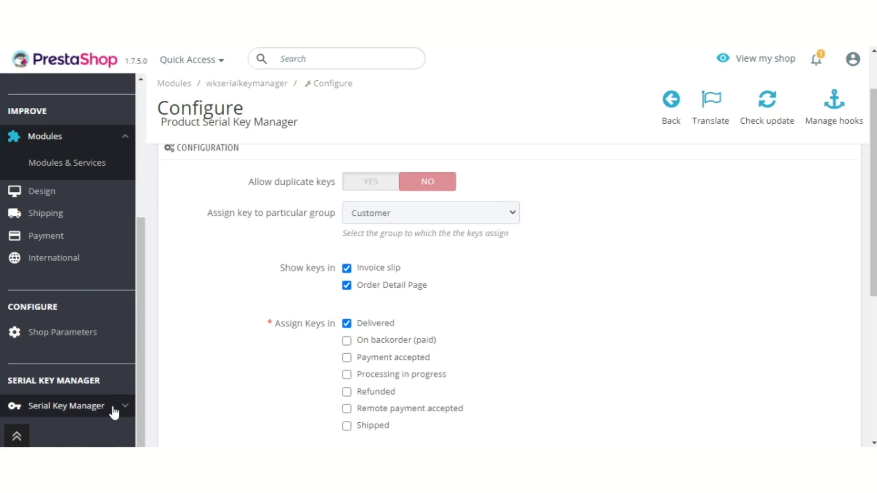
left_click(113, 411)
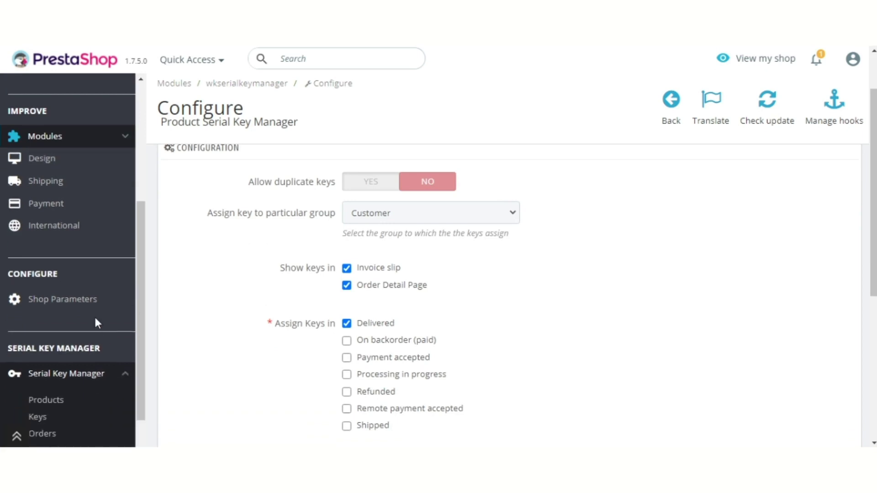
scroll(95, 318, "down", 2)
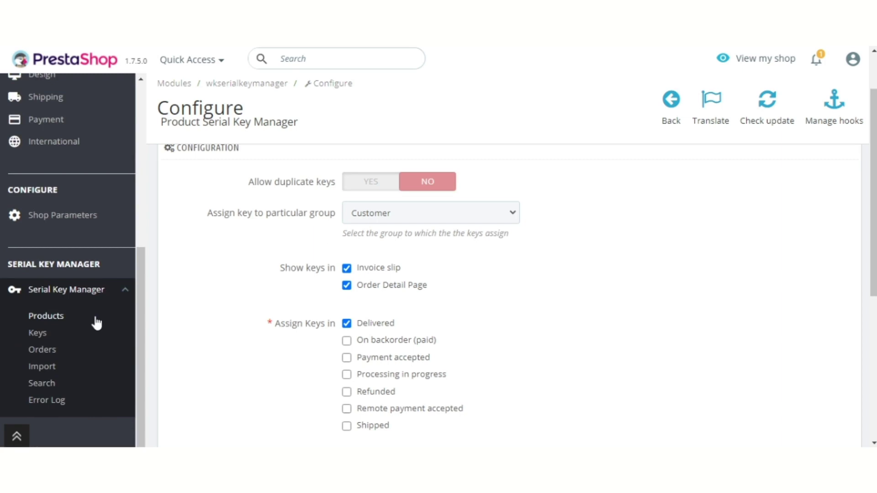
left_click(31, 335)
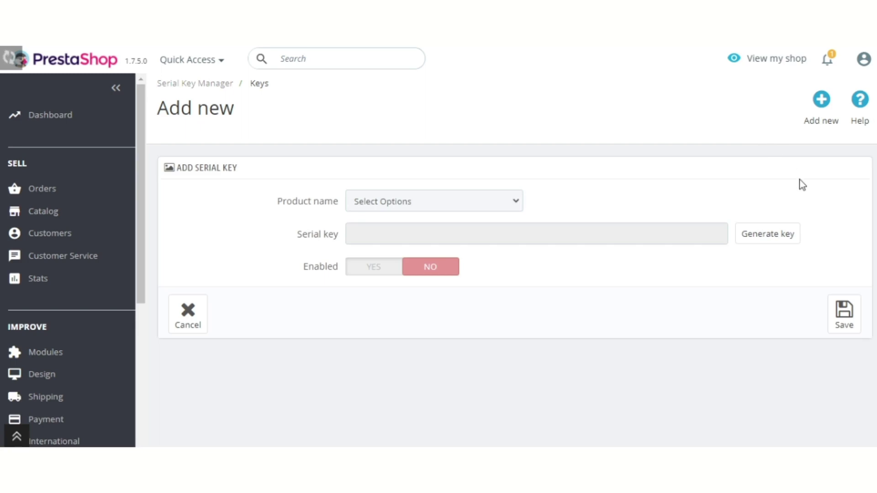
Step: Save an enabled, randomly generated key for Blue T-shirt, size L, beige
left_click(440, 207)
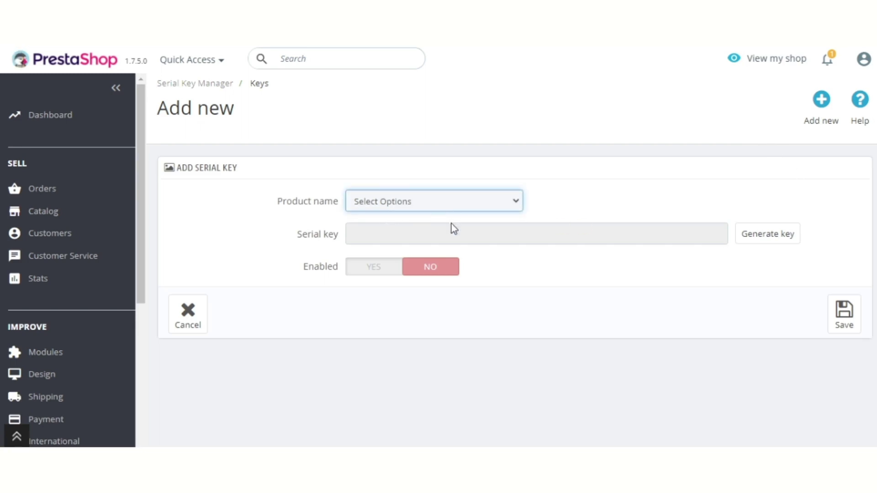
left_click(447, 243)
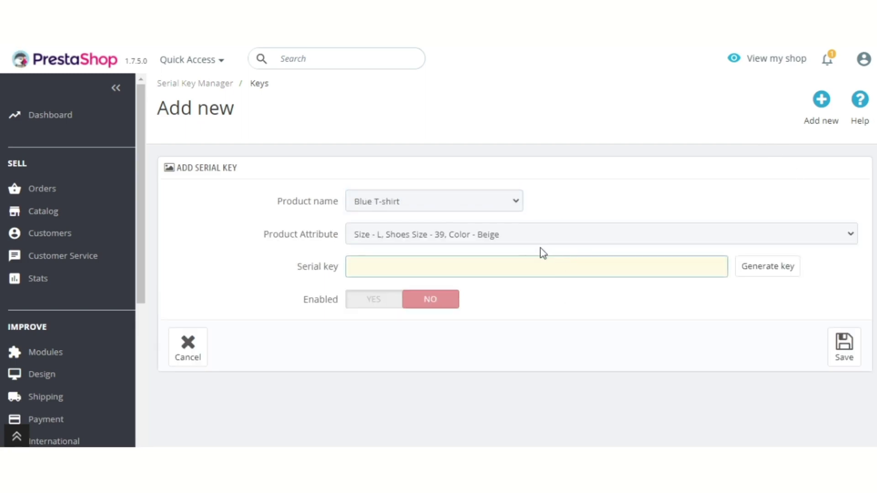
left_click(522, 235)
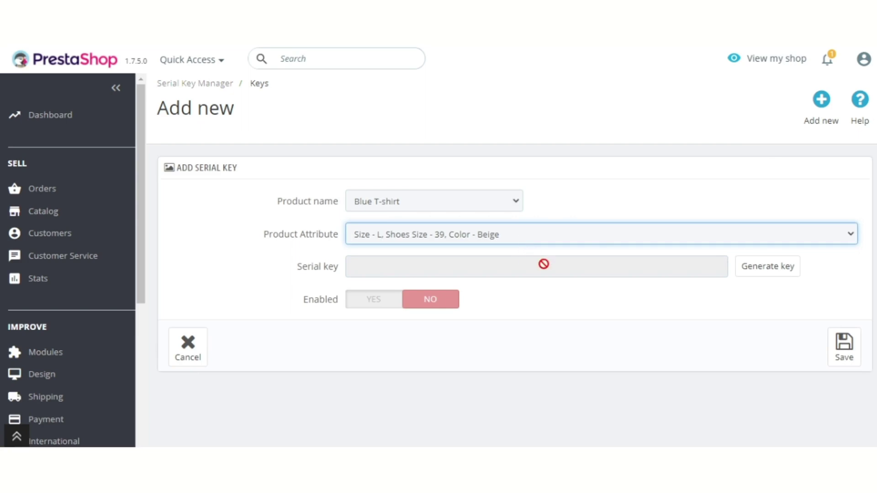
left_click(578, 329)
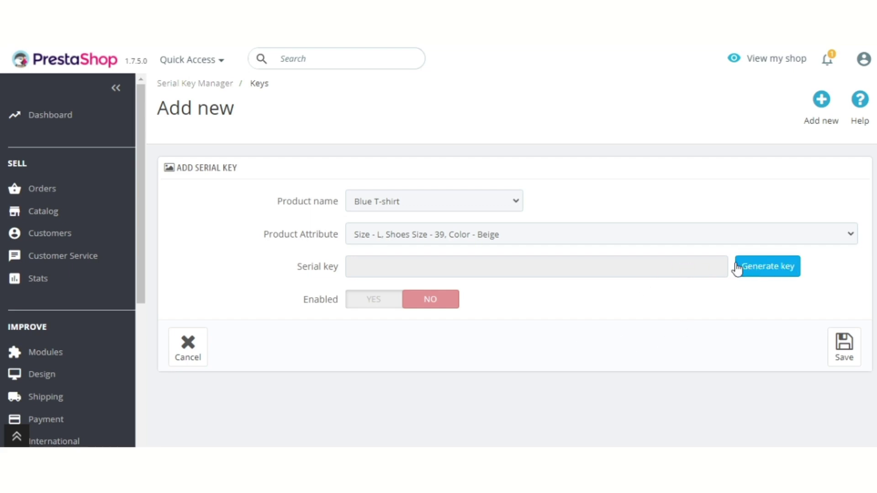
left_click(762, 270)
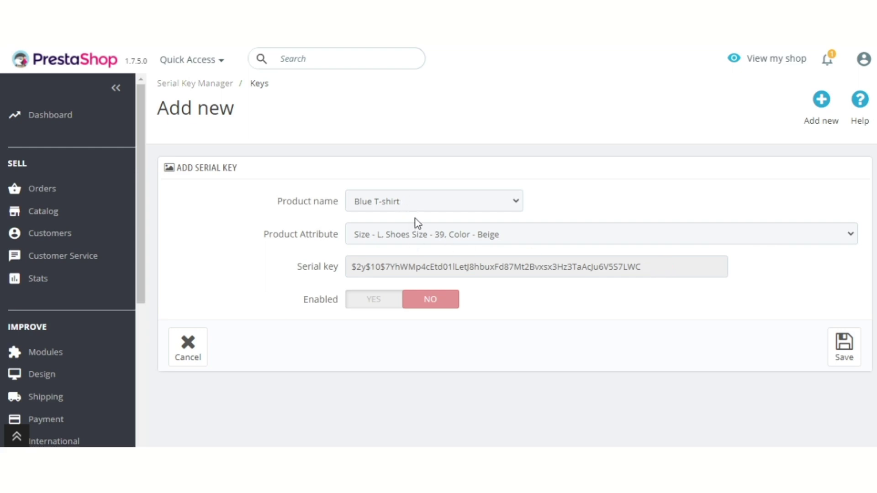
left_click(368, 303)
left_click(832, 346)
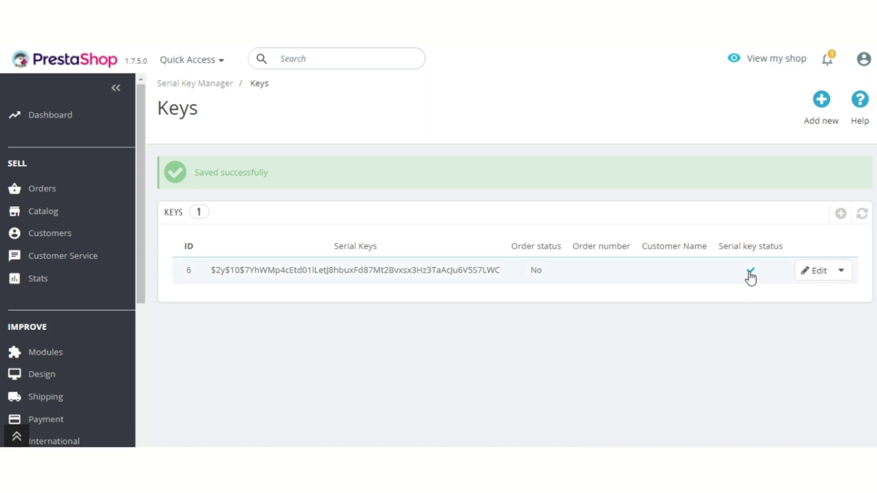
left_click(840, 274)
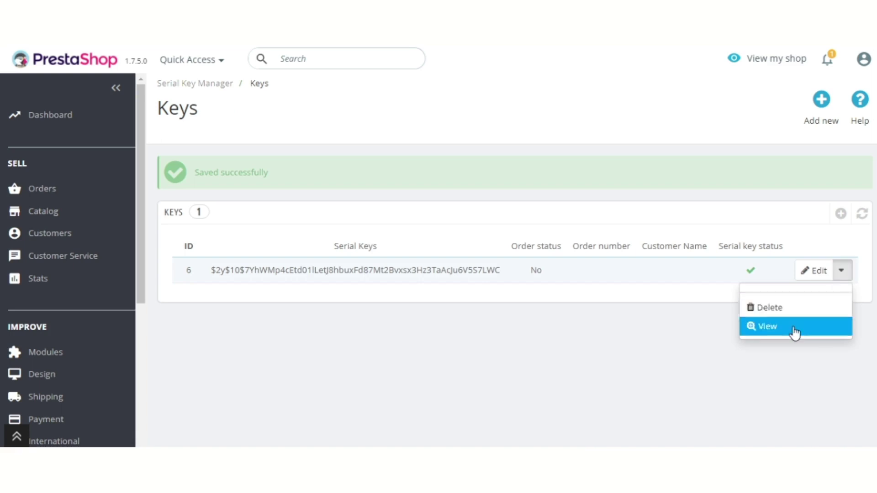
left_click(610, 341)
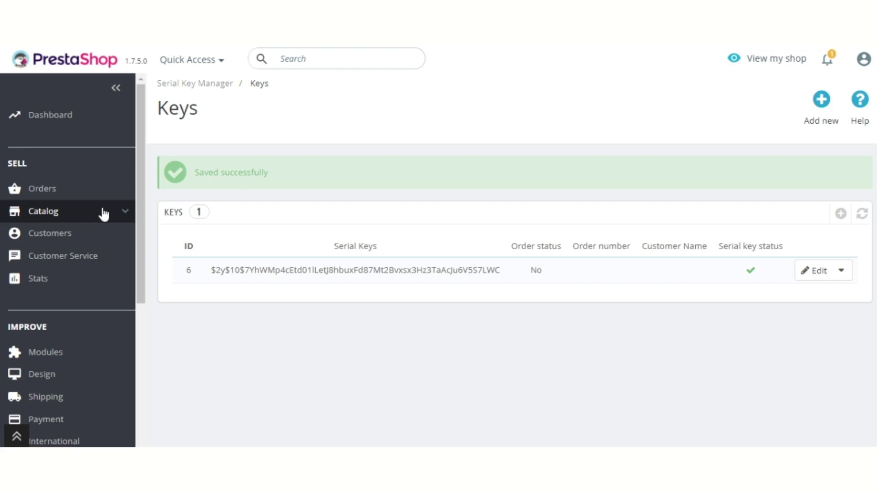
mouse_move(102, 212)
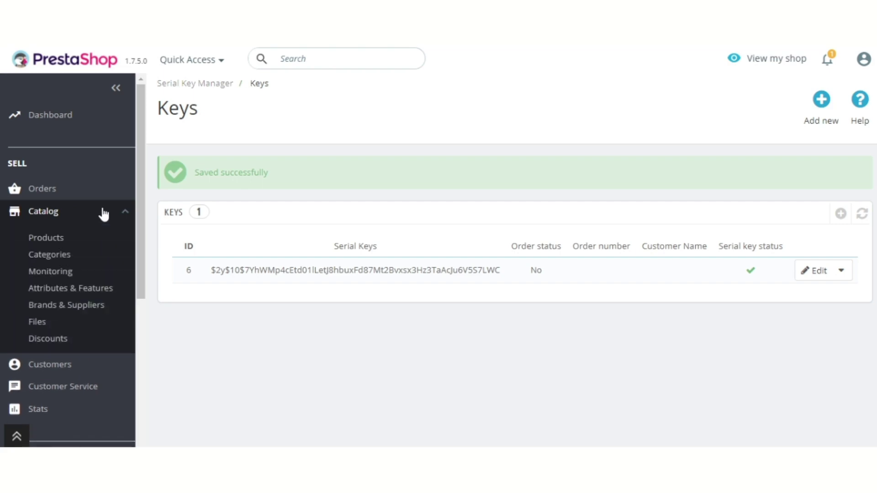
Step: Edit Faded Short Sleeves T-shirt from the product catalog and show its Modules options
left_click(50, 241)
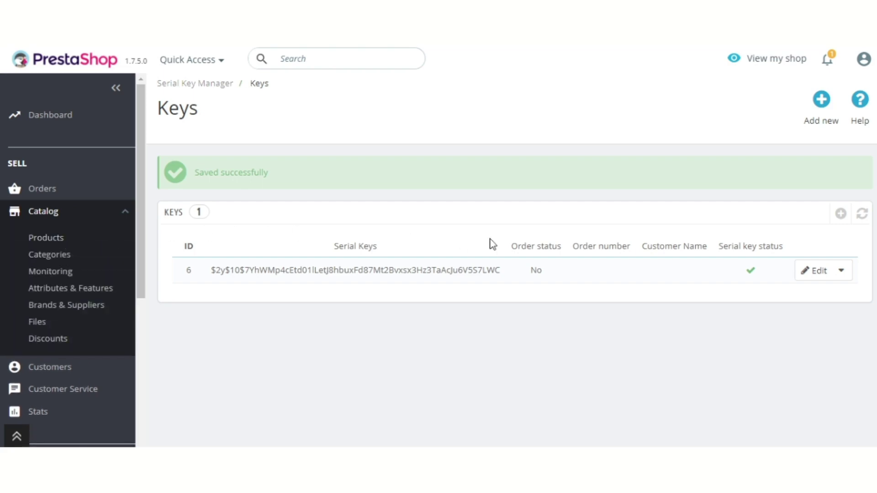
scroll(563, 250, "down", 3)
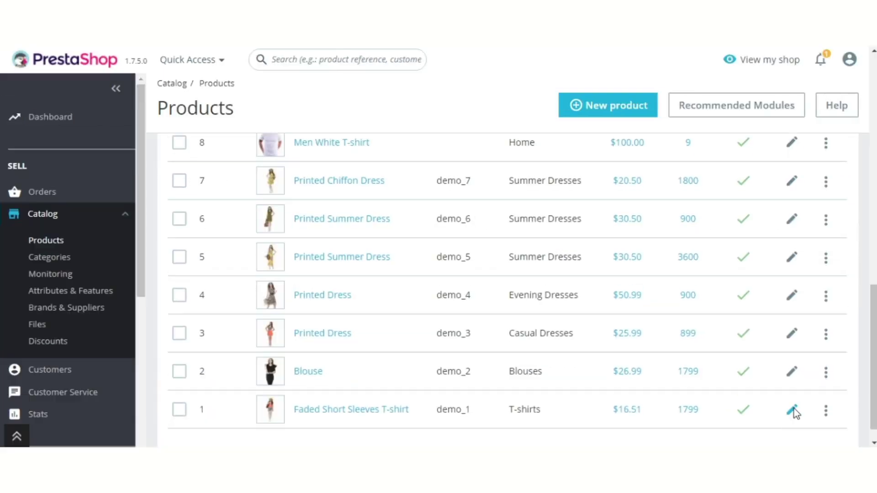
left_click(794, 411)
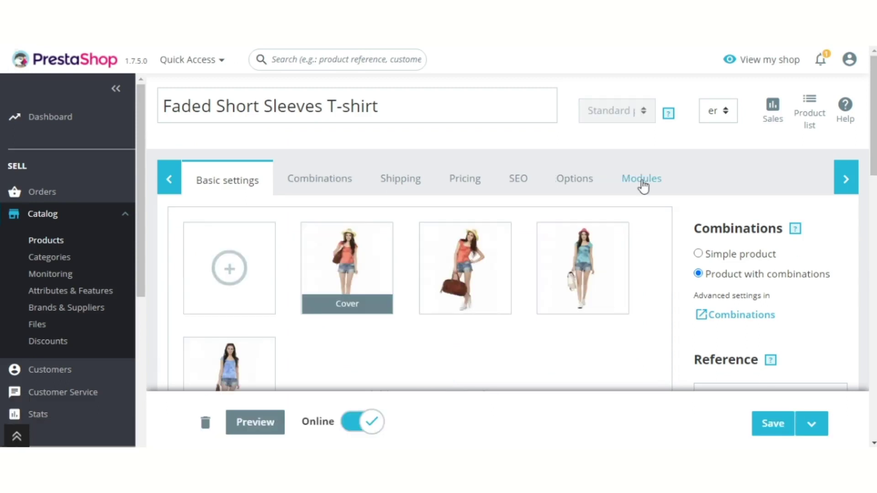
left_click(676, 177)
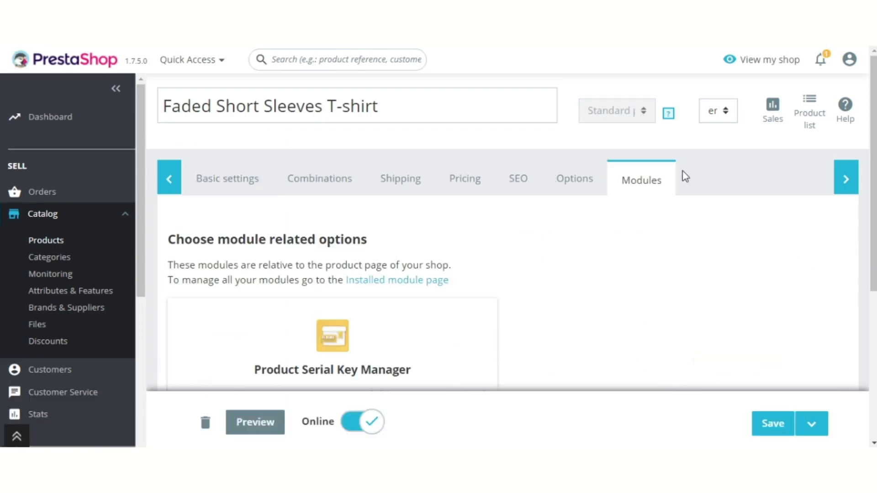
scroll(333, 265, "down", 5)
Step: Select the Size S, Orange combination and Bcrypt as the key algorithm
left_click(332, 264)
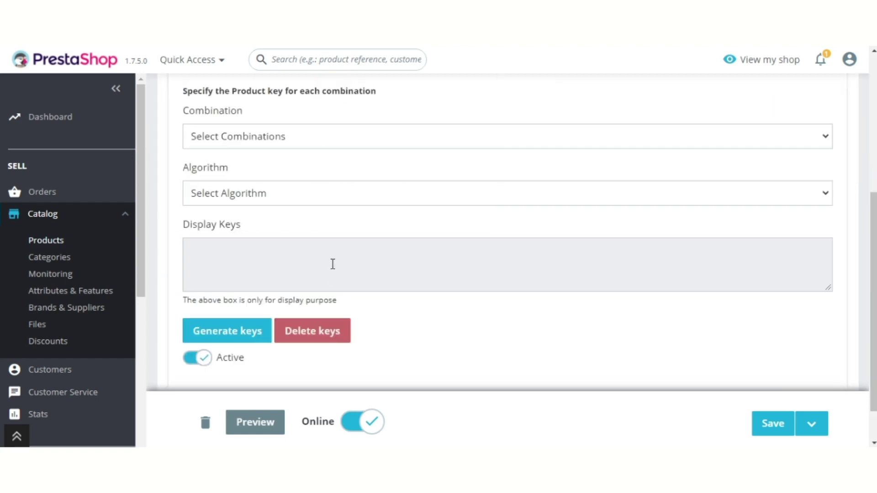
left_click(389, 139)
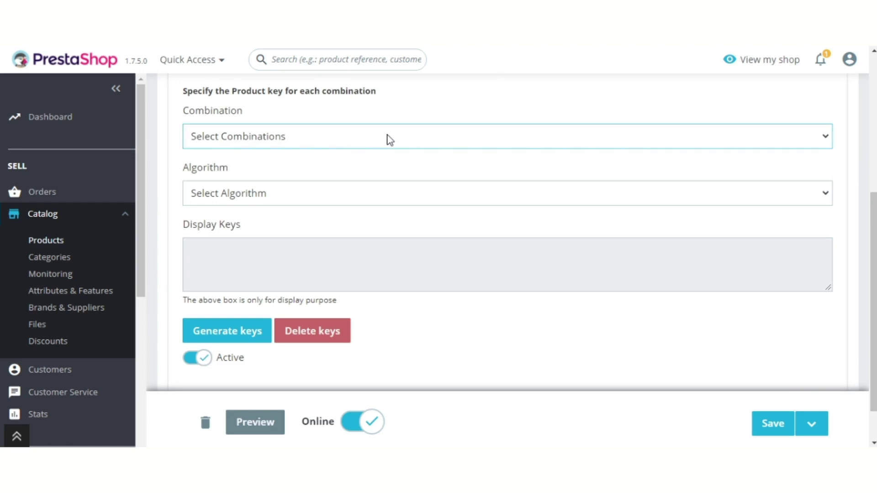
left_click(309, 173)
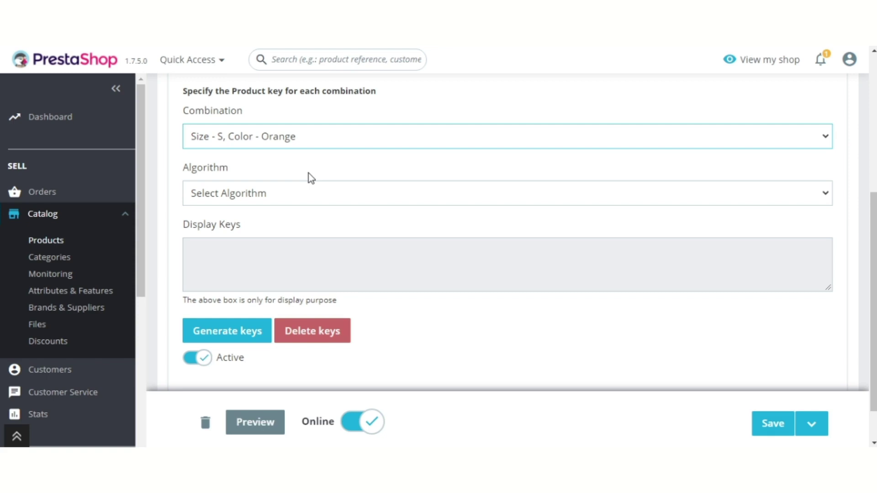
left_click(307, 187)
left_click(257, 237)
left_click(359, 217)
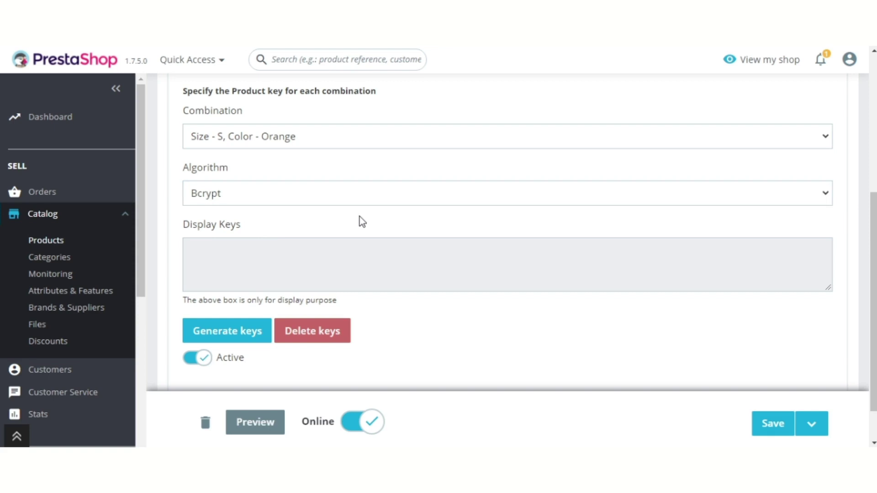
Step: Generate four serial keys, save the product, and switch to the storefront
left_click(239, 328)
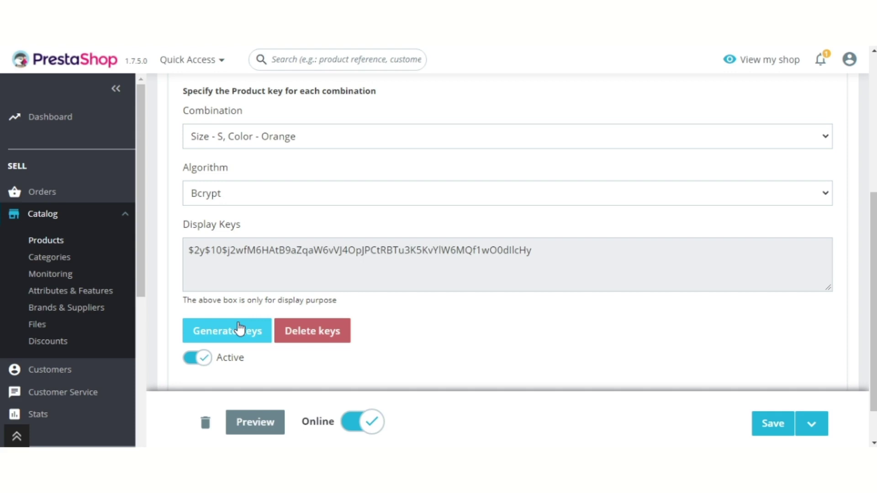
left_click(238, 328)
left_click(239, 335)
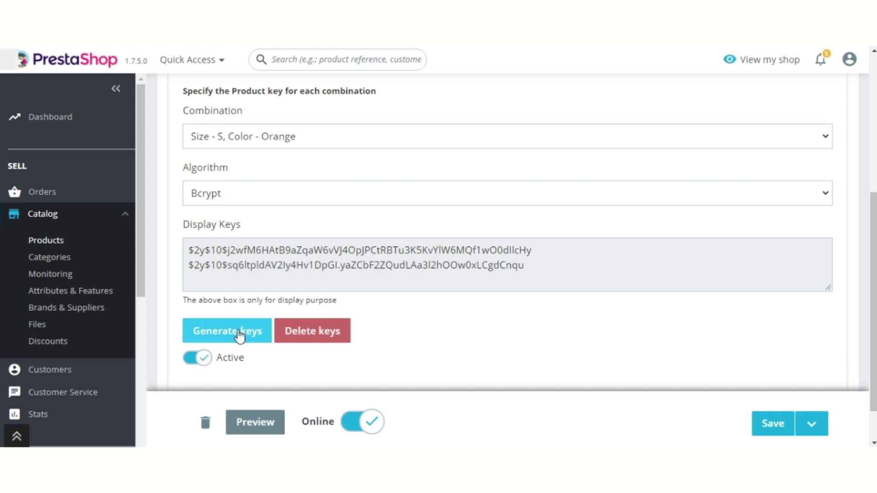
left_click(239, 336)
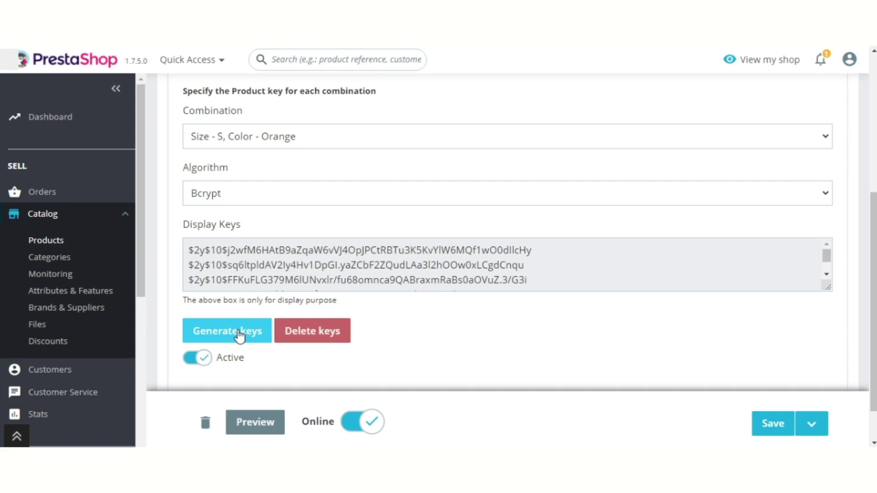
left_click(776, 425)
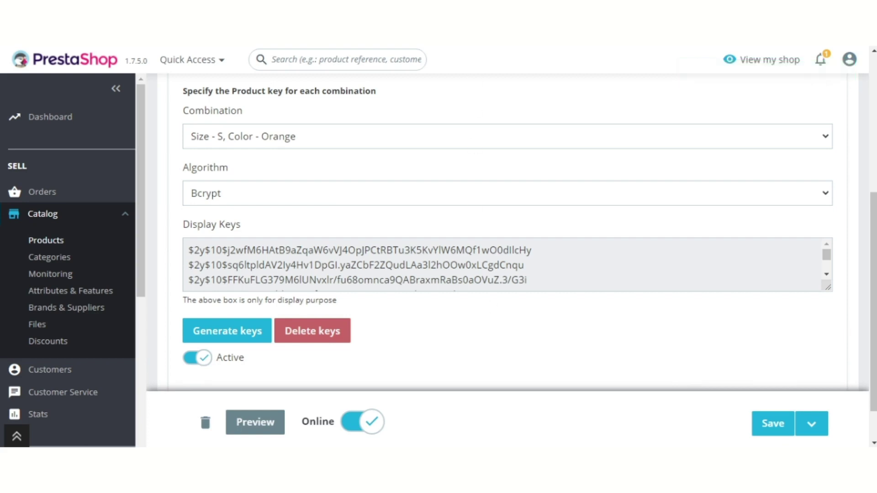
key("ctrl+Tab")
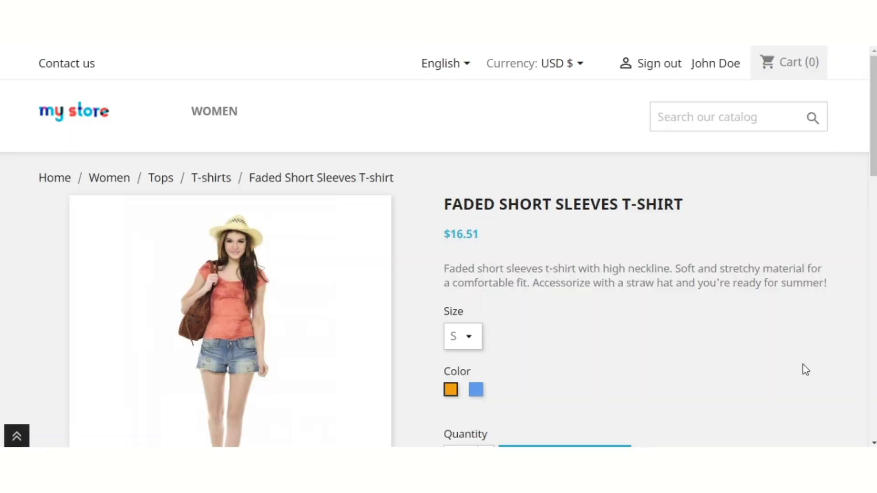
left_click(685, 120)
Step: Search 'white' and add four Men White T-shirts to the cart
type("w")
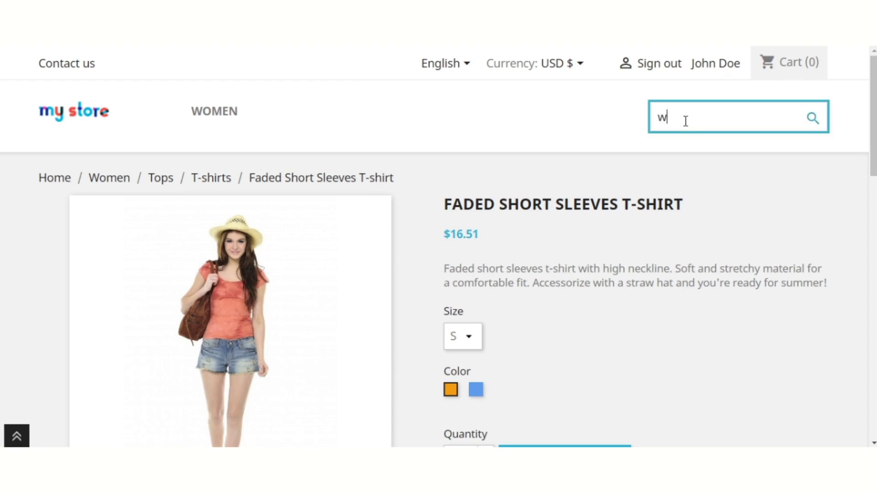
type("hite")
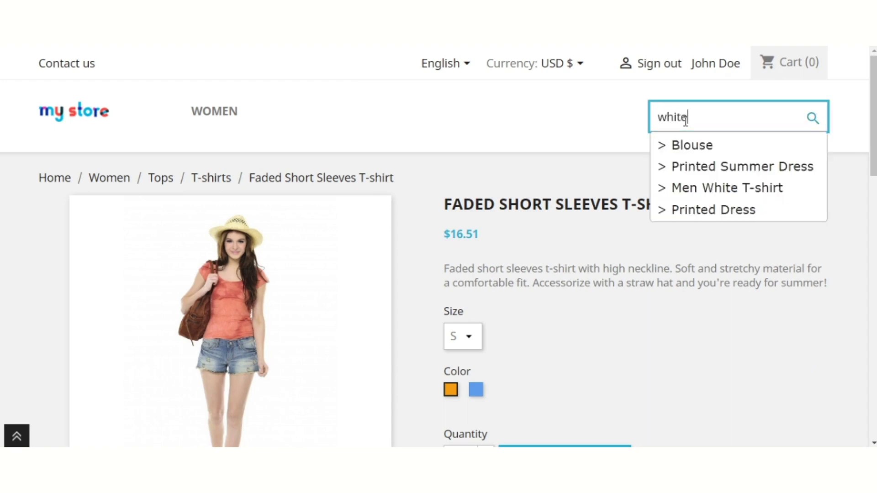
left_click(714, 196)
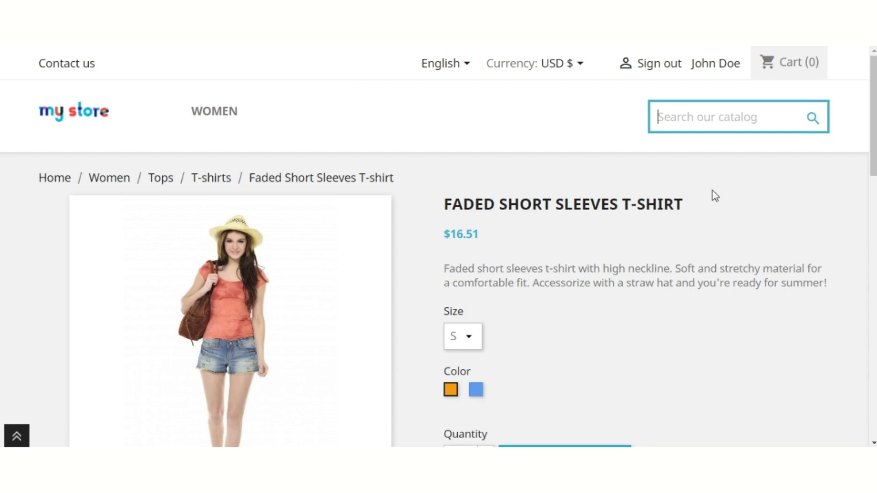
scroll(714, 195, "down", 2)
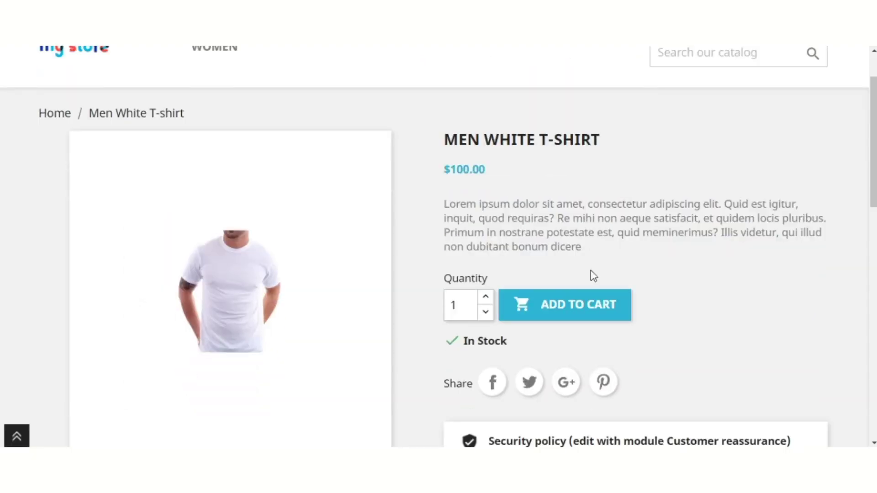
left_click(484, 297)
left_click(485, 297)
left_click(485, 298)
left_click(603, 306)
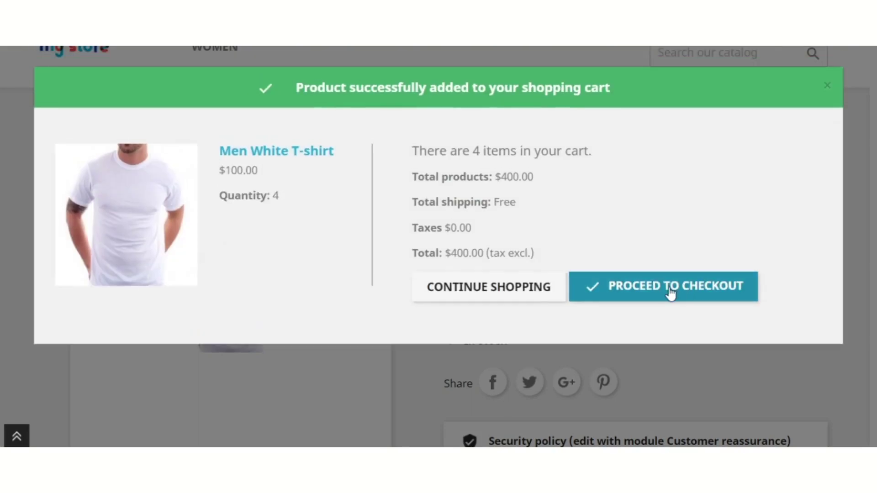
Step: Check out with the saved address, pay by check, accept the terms and place the order
left_click(671, 294)
left_click(687, 325)
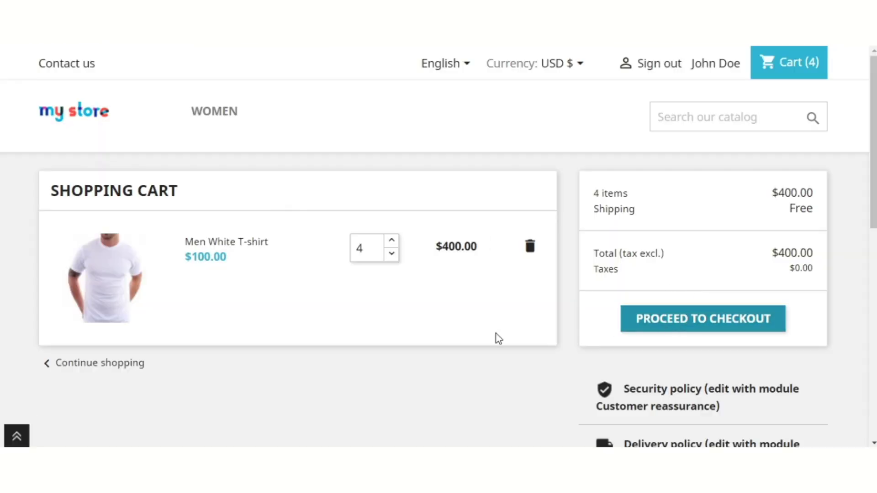
scroll(496, 333, "down", 3)
left_click(467, 401)
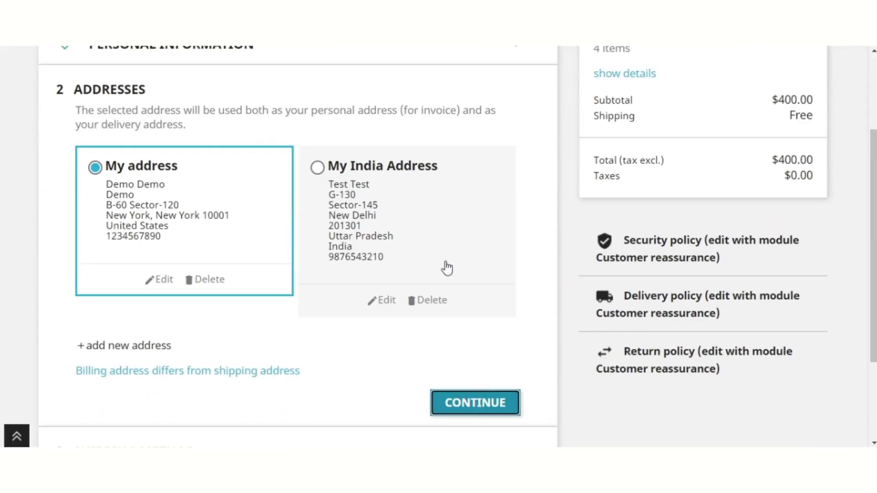
scroll(452, 292, "down", 1)
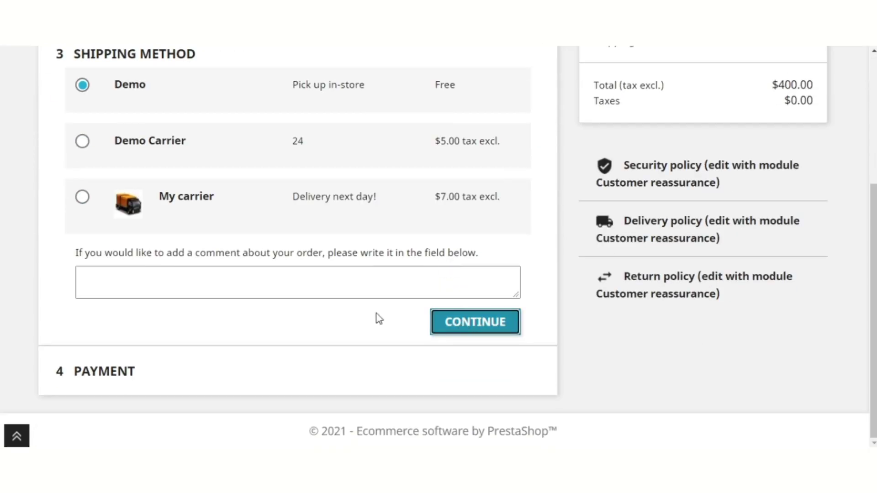
scroll(321, 312, "down", 3)
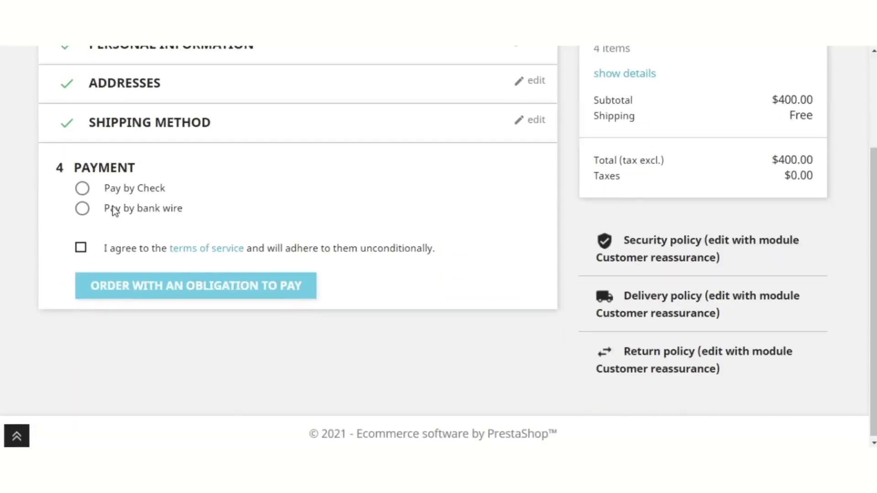
left_click(126, 191)
left_click(81, 387)
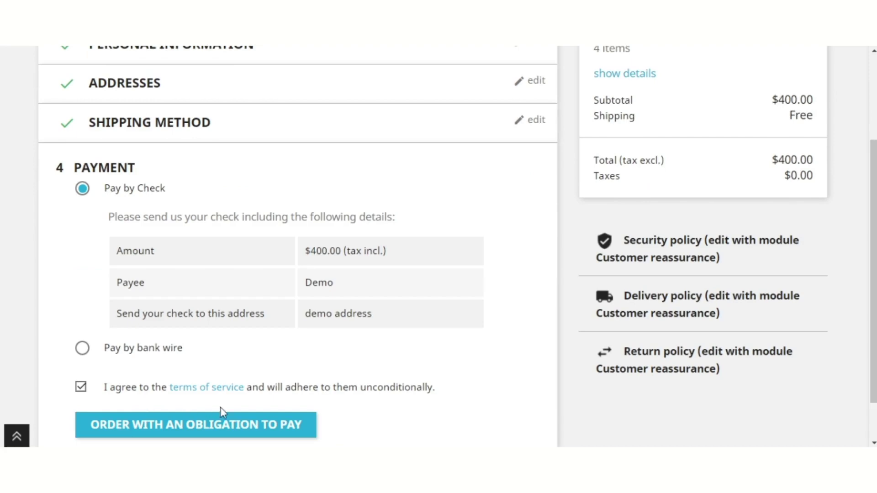
left_click(252, 425)
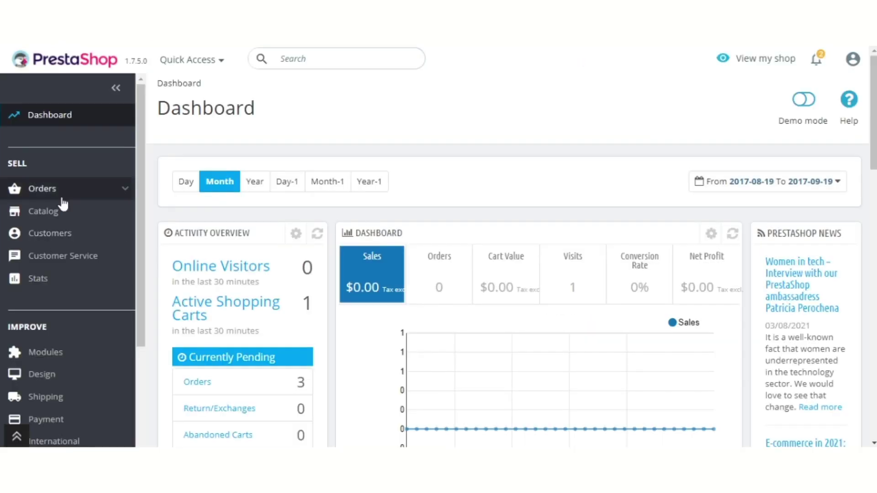
Step: Open the most recent order in Orders and update its status to Delivered
left_click(63, 194)
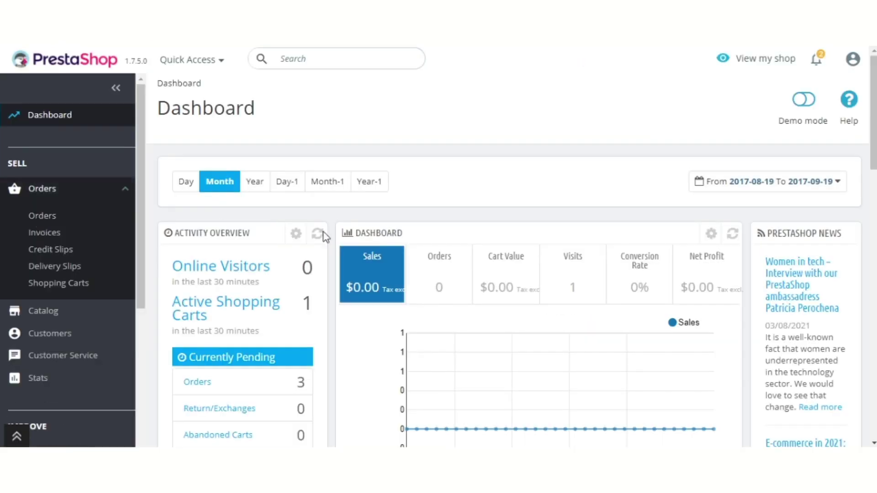
scroll(621, 411, "right", 2)
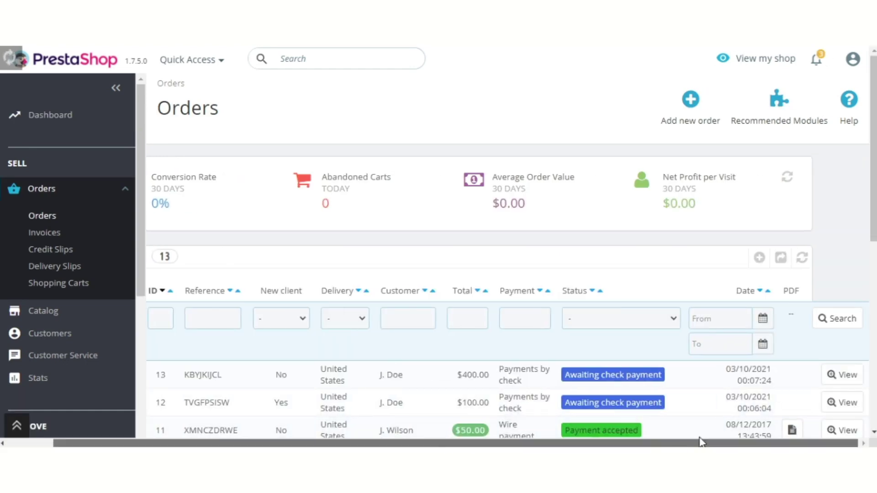
left_click(836, 374)
scroll(323, 247, "down", 5)
scroll(323, 247, "up", 1)
left_click(342, 251)
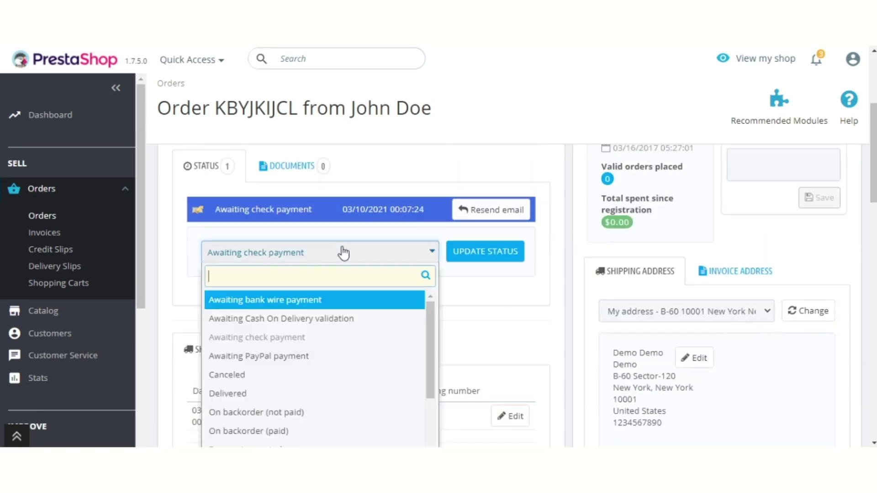
left_click(249, 393)
left_click(472, 259)
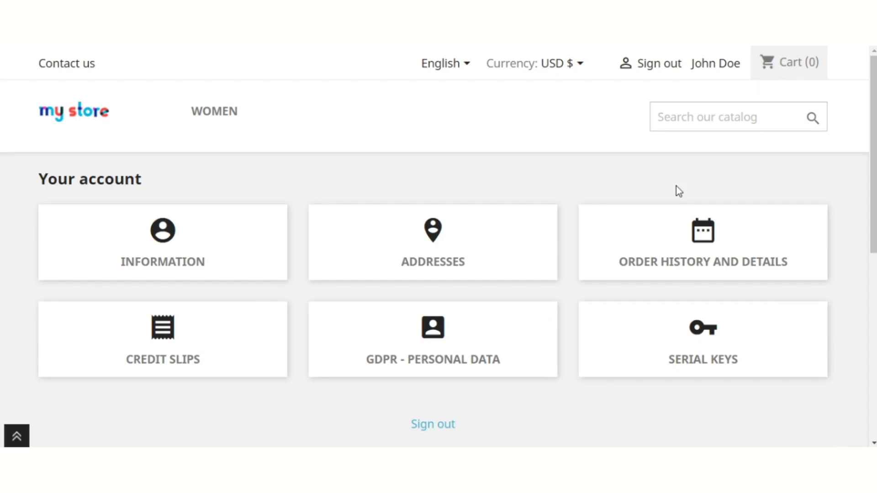
Step: Open the SERIAL KEYS page with the four active keys and hide the demo bar
left_click(700, 332)
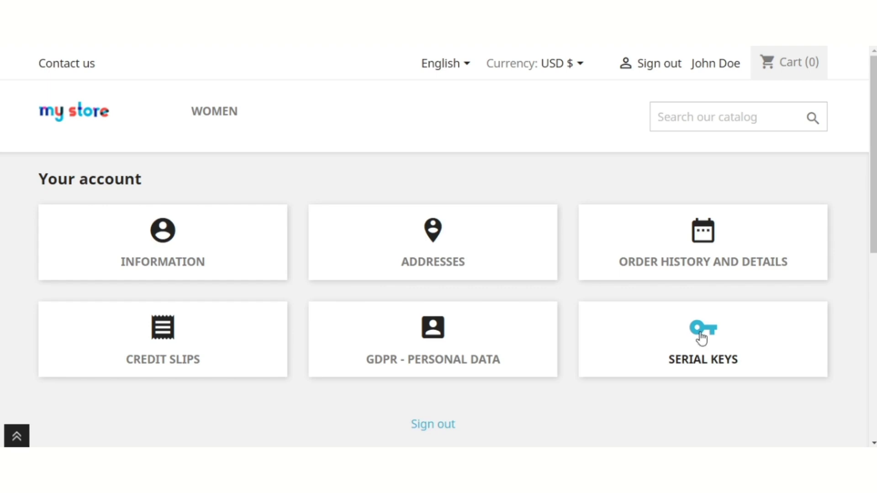
scroll(513, 310, "down", 2)
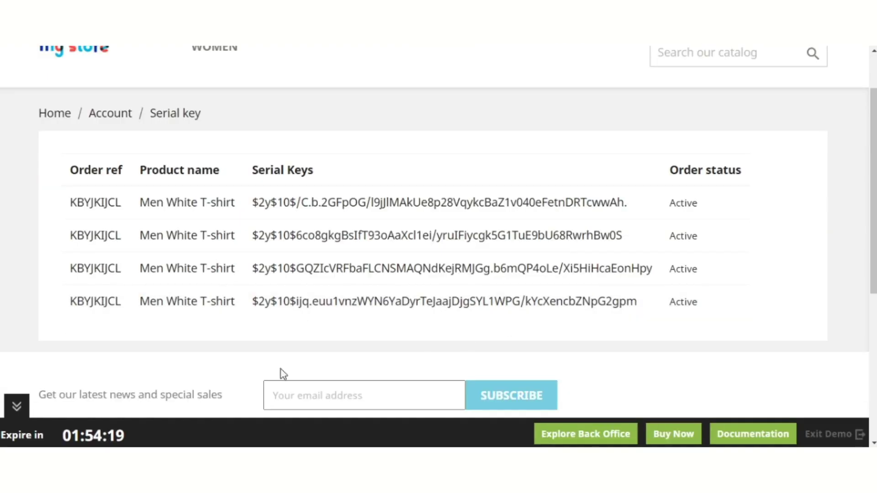
left_click(6, 407)
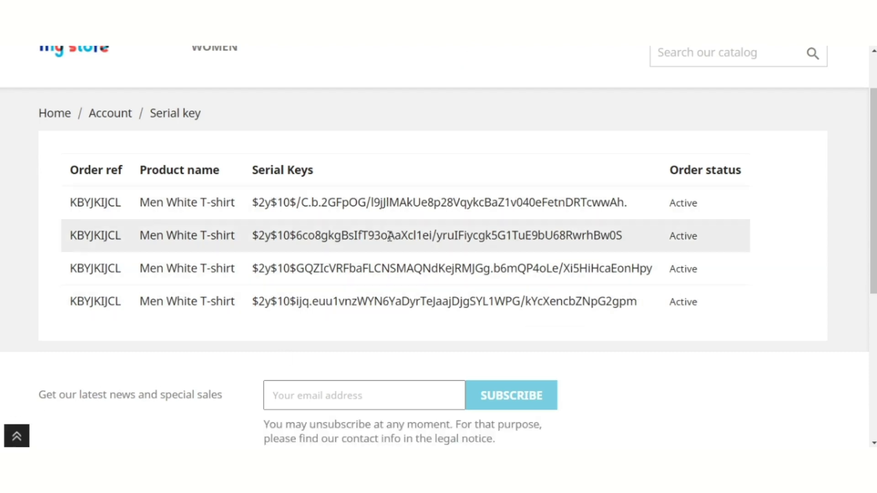
scroll(814, 373, "up", 2)
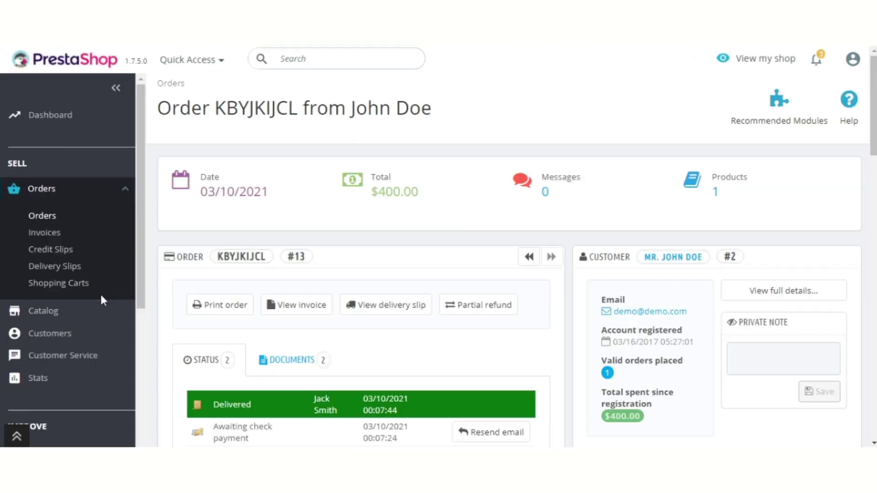
Step: Open Serial Key Manager > Products and view the five keys for Men White T-shirt
scroll(93, 294, "down", 5)
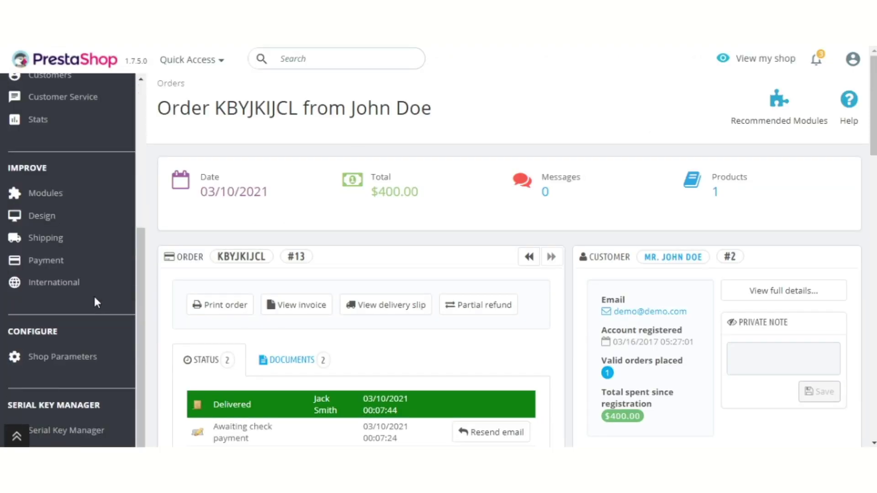
scroll(95, 356, "down", 1)
left_click(97, 407)
scroll(69, 365, "down", 2)
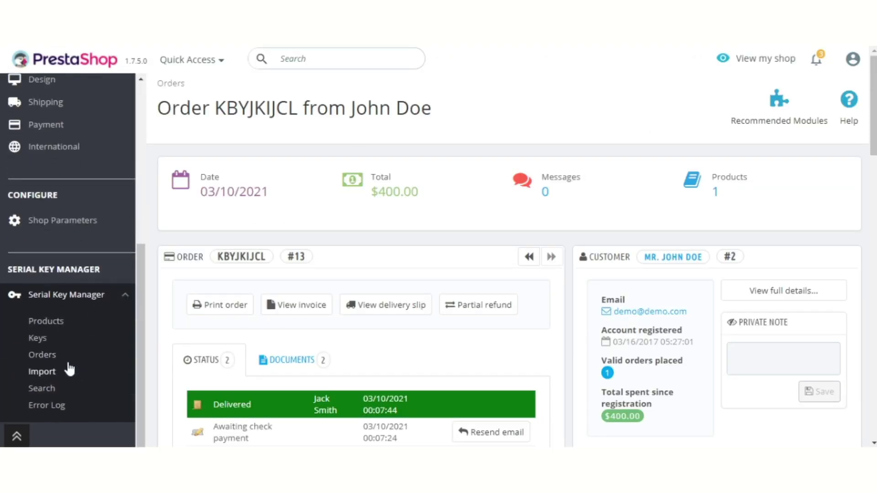
left_click(41, 320)
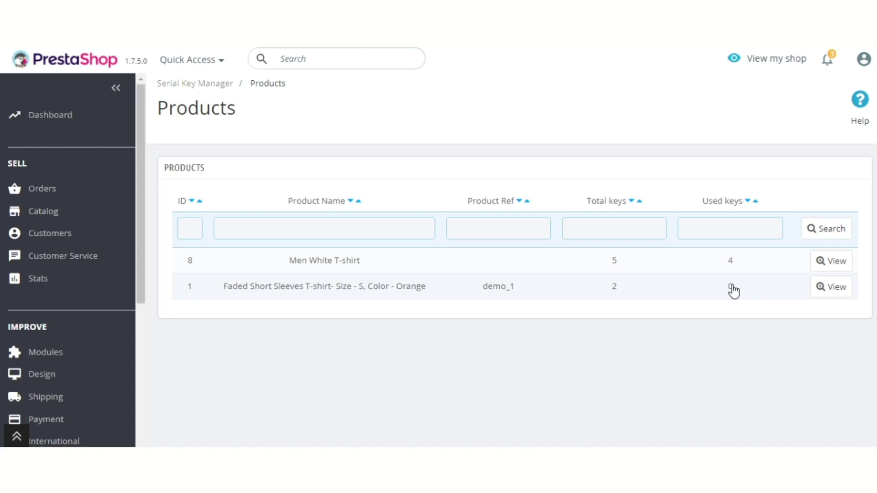
left_click(817, 266)
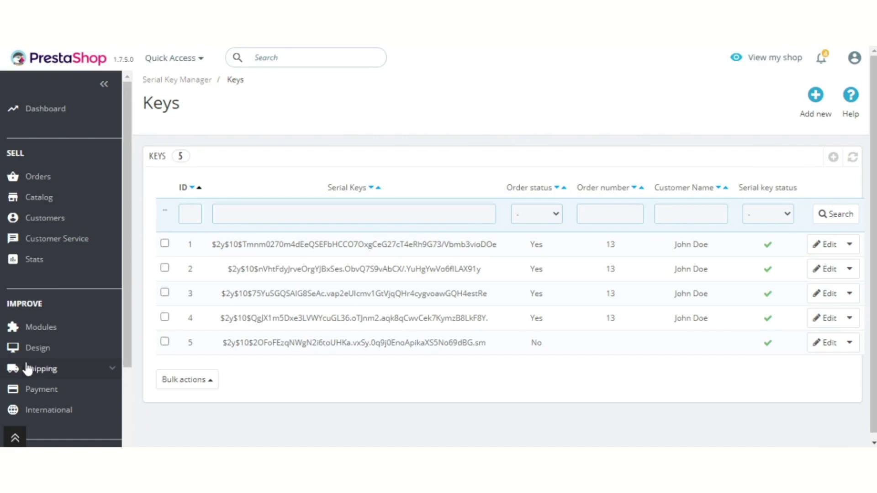
scroll(24, 365, "down", 3)
scroll(69, 309, "down", 2)
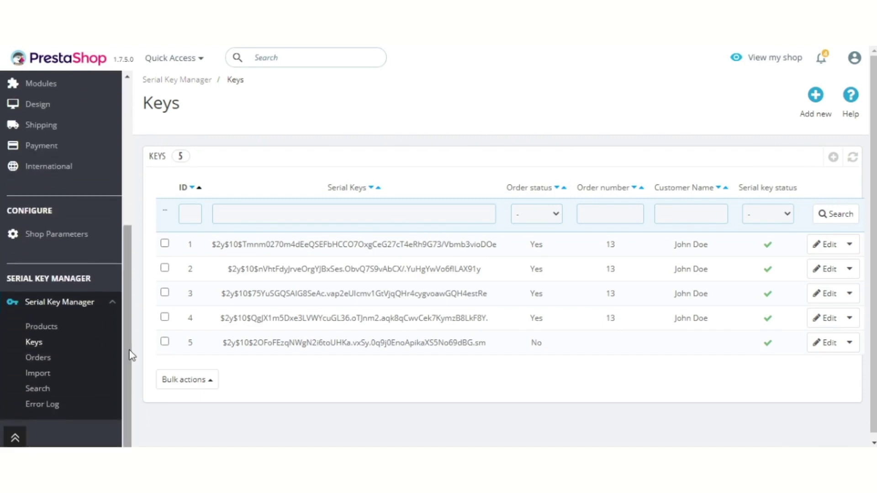
Step: Search serial key records by Products for 'faded' and check the matching product's size and colour
left_click(36, 388)
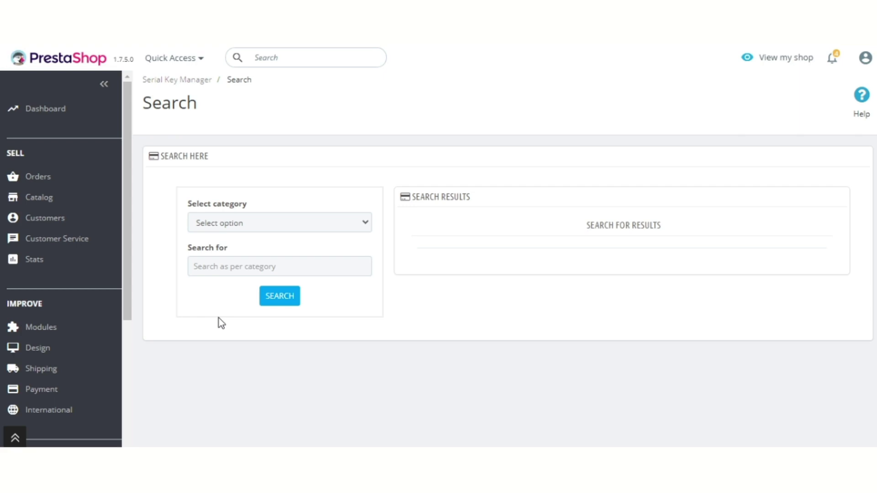
left_click(310, 222)
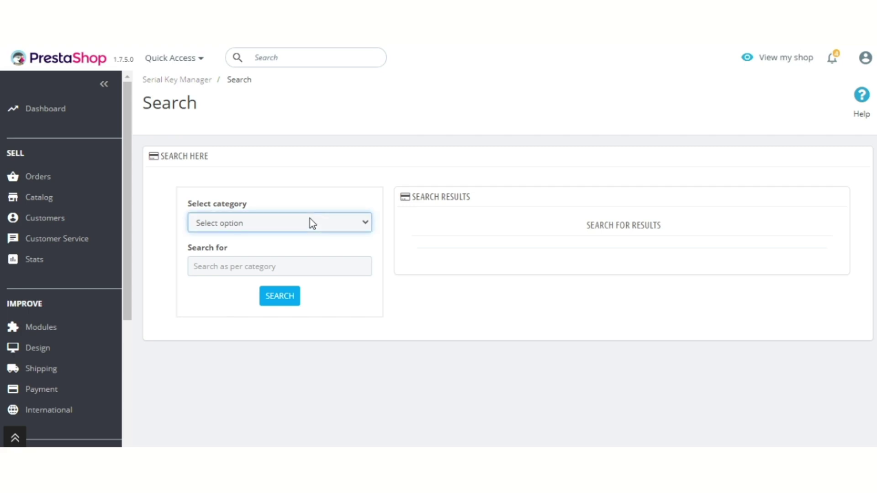
left_click(249, 256)
left_click(250, 267)
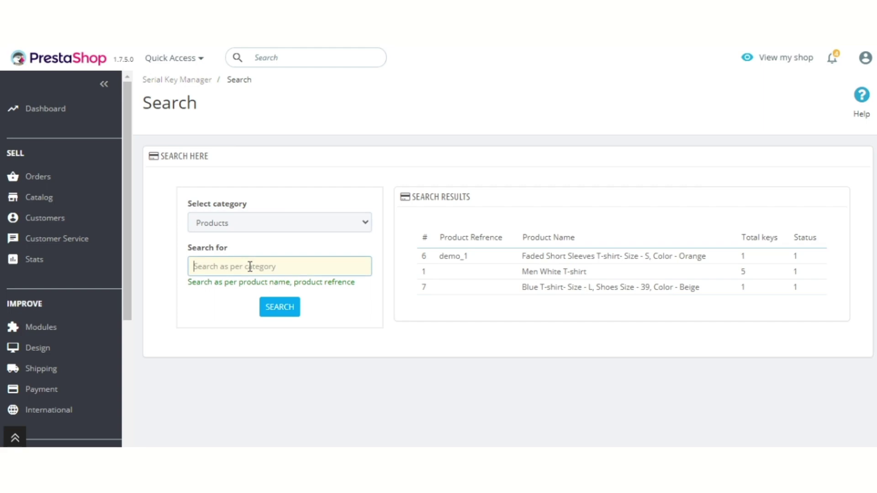
type("faded")
left_click(273, 313)
left_click_drag(706, 256, 515, 265)
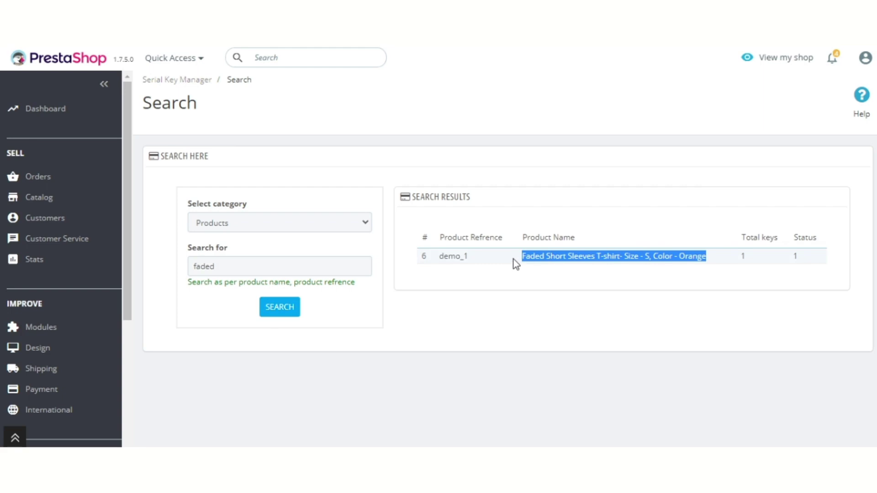
Step: Search serial key records by Orders for order id 12 and check its ordered total of 4
left_click(294, 220)
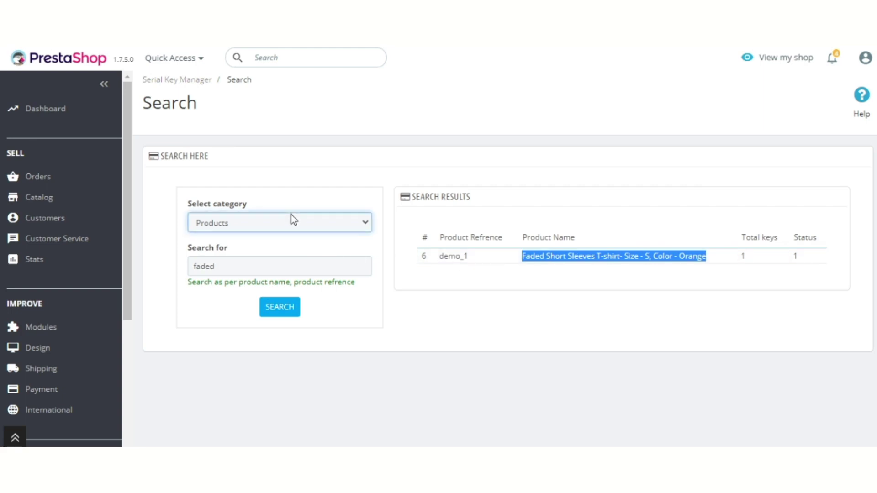
key("Down")
left_click(256, 270)
key("ctrl+a")
key("BackSpace")
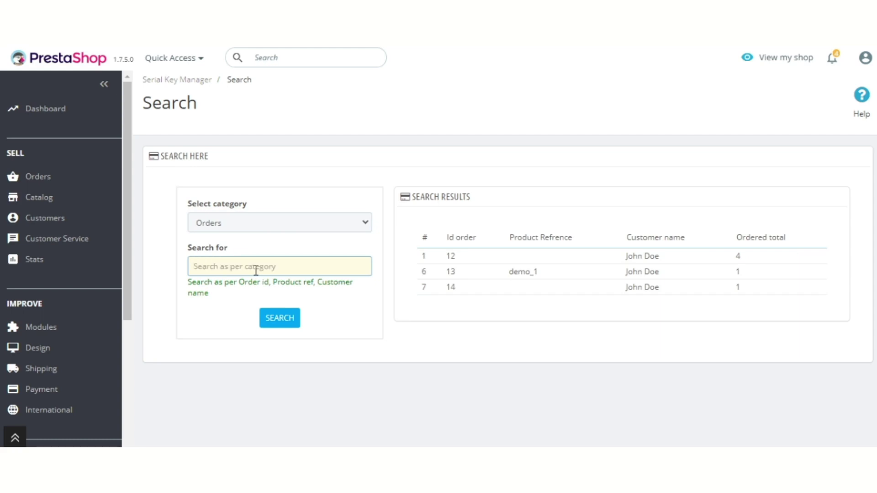
type("12")
left_click(298, 322)
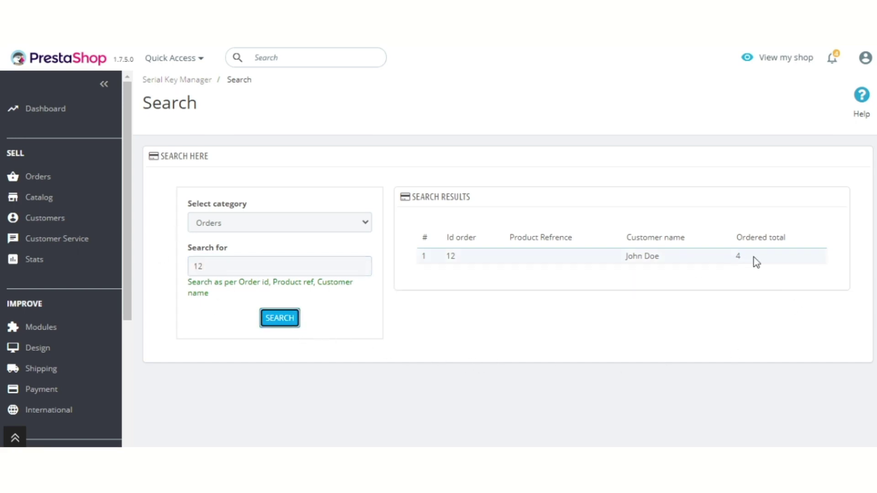
left_click_drag(756, 262, 733, 263)
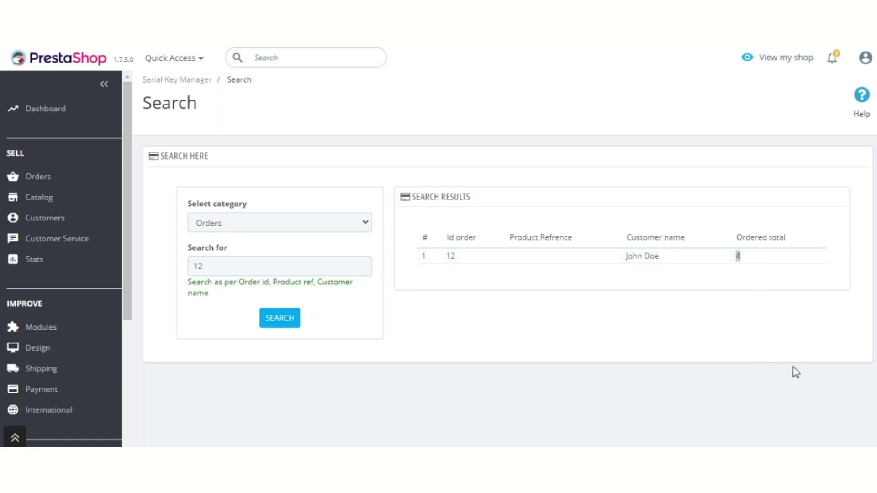
scroll(33, 367, "down", 5)
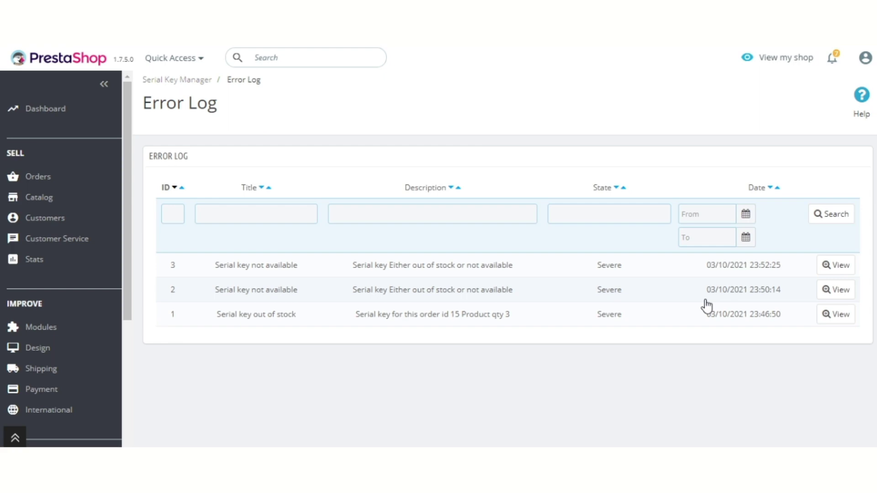
Step: View error log entry 3, the Severe 'Serial key not available' error for order 17
left_click(841, 269)
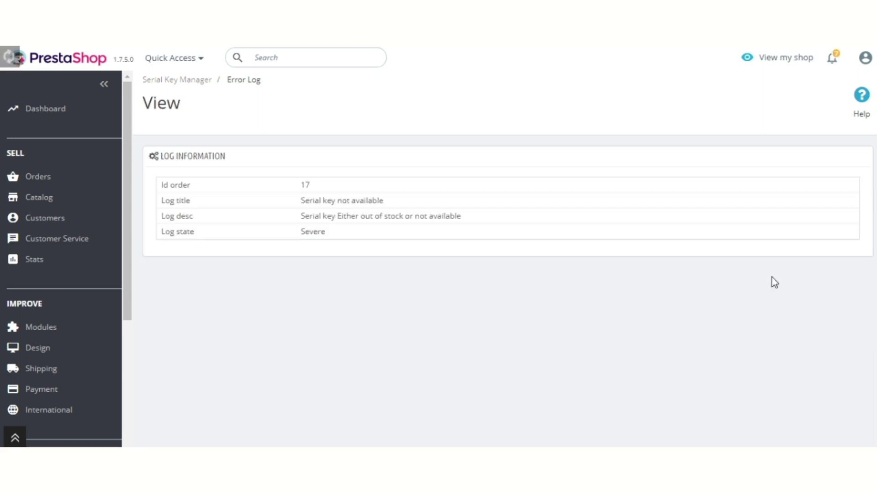
double_click(304, 184)
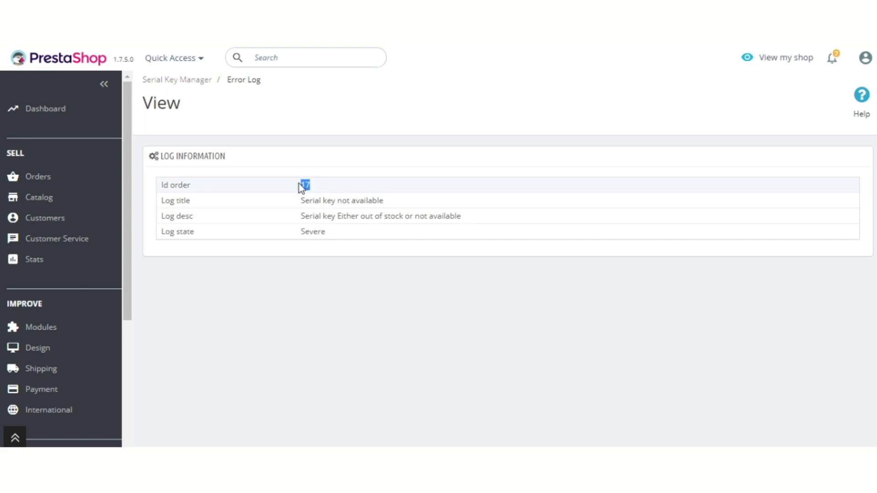